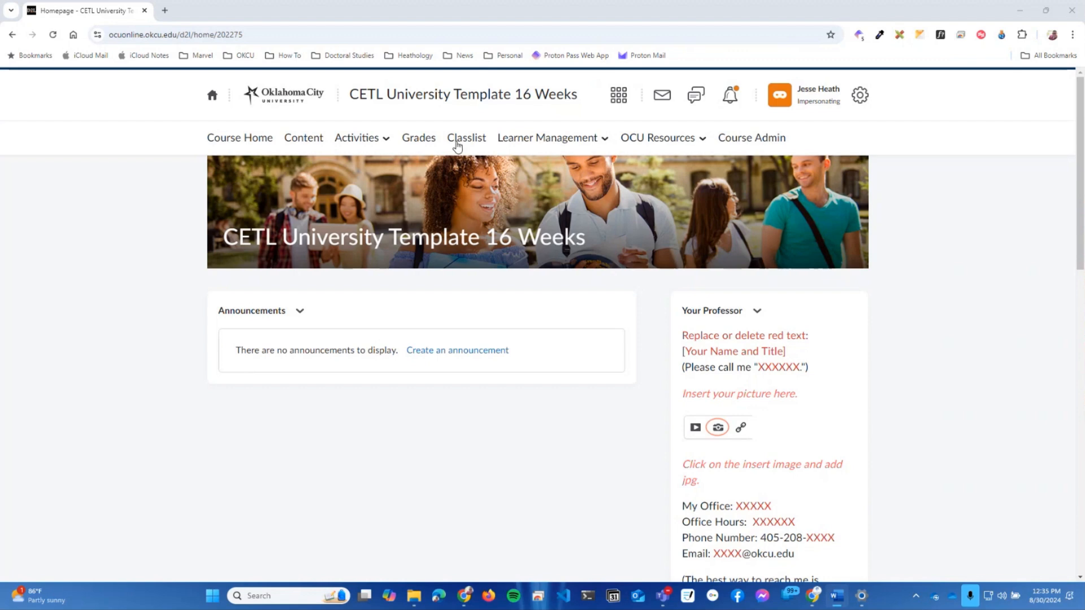
# Start a new numeric grade item from the course's grade management page
pyautogui.click(418, 143)
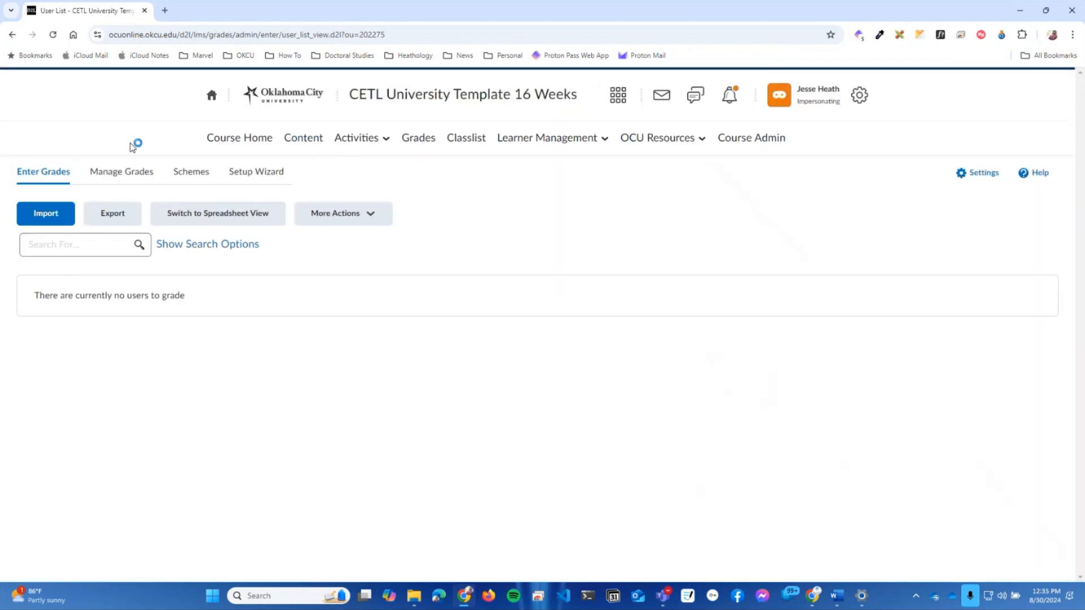
pyautogui.click(116, 178)
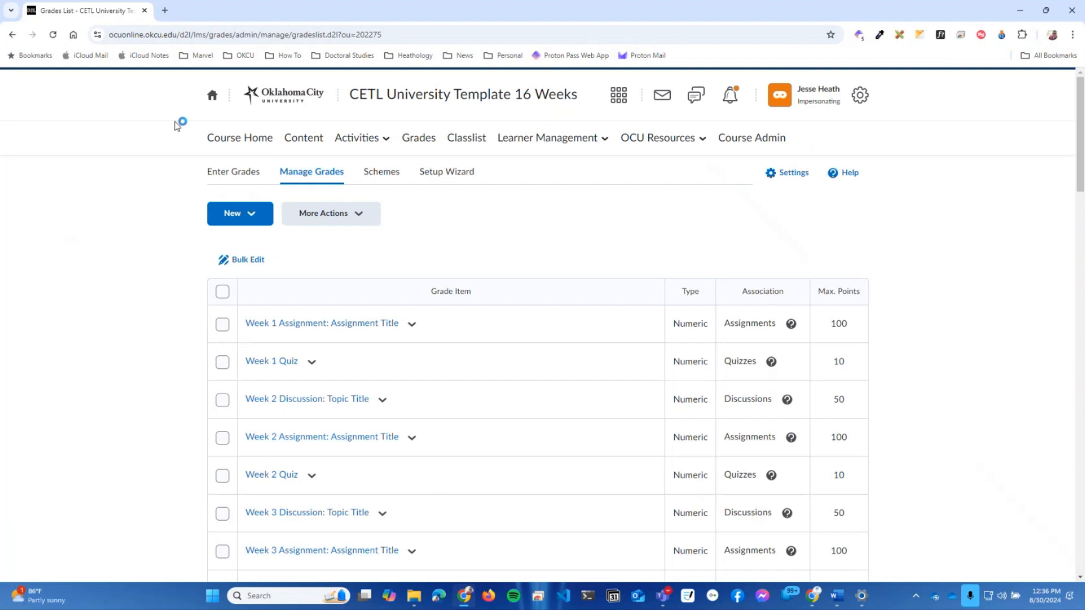
pyautogui.click(252, 218)
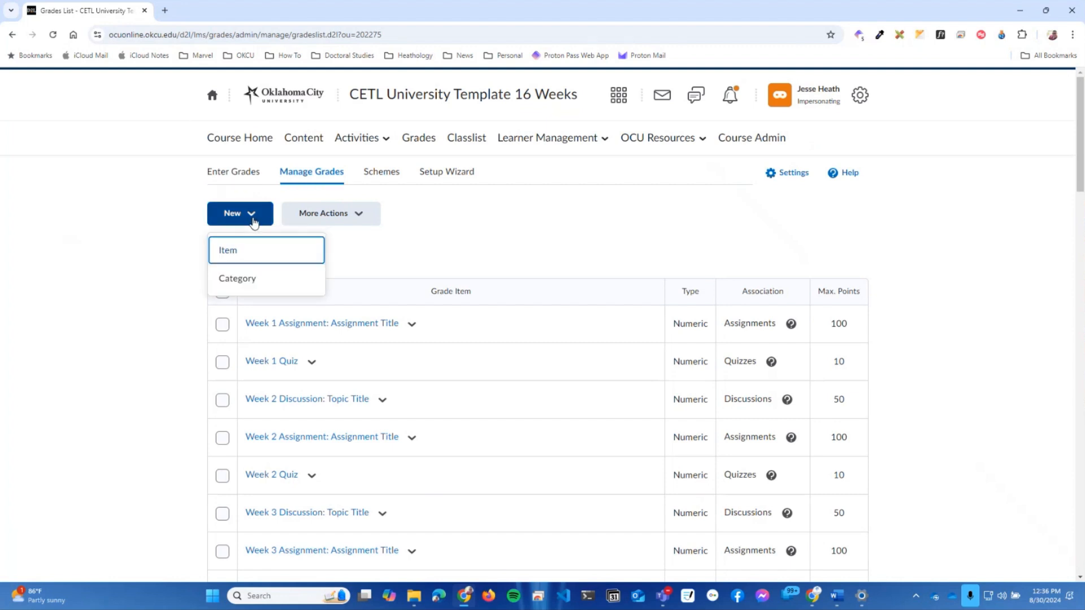
pyautogui.click(231, 257)
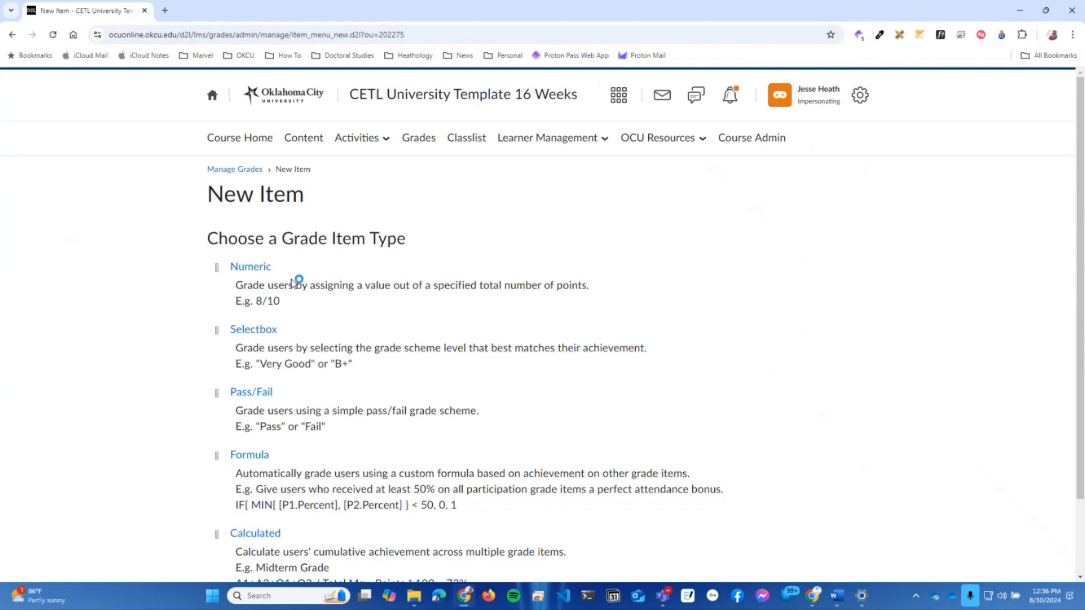
pyautogui.click(245, 268)
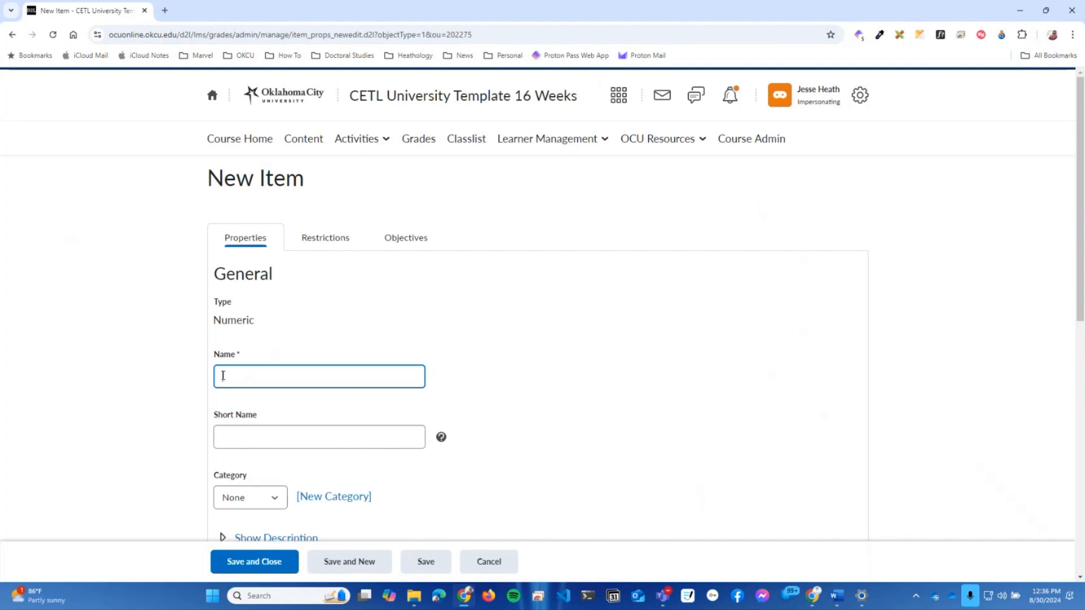
# Name the grade item "Final Research Paper DEMO"
pyautogui.write('Fra')
pyautogui.press('BackSpace')
pyautogui.press('BackSpace')
pyautogui.write('inal Research Paper')
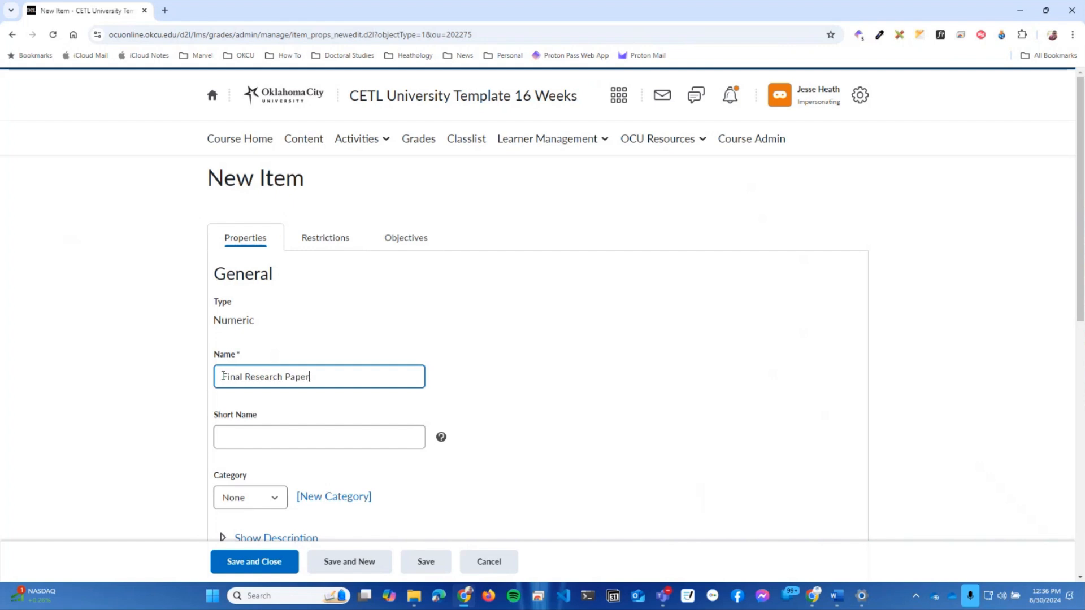
pyautogui.write(' DEMO')
# Look over the available category choices for the grade item, leaving the category set to None
pyautogui.scroll(-1, 507, 416)
pyautogui.scroll(-2, 507, 415)
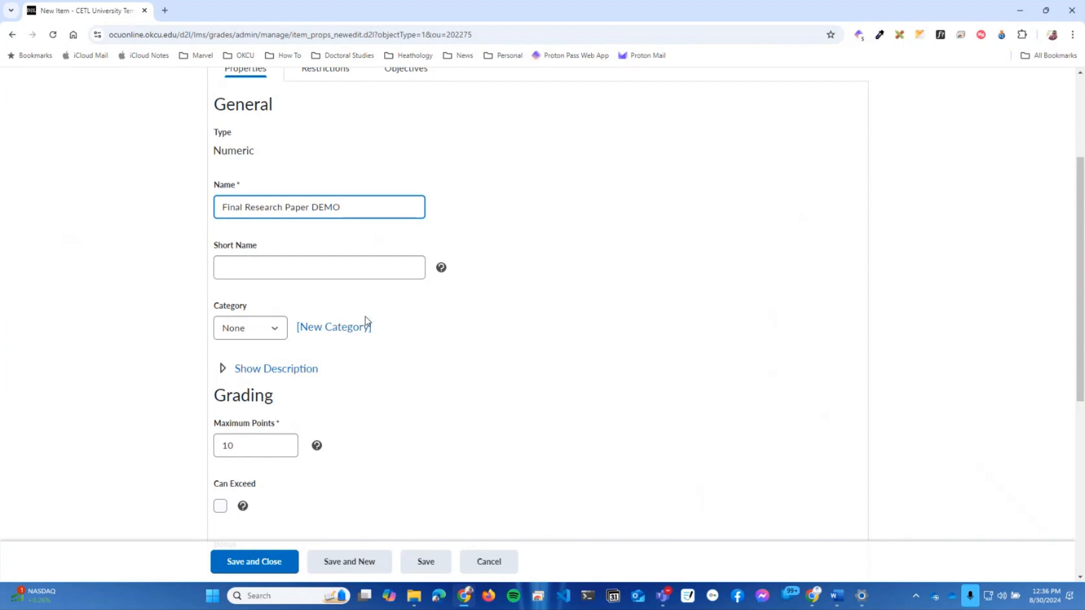
pyautogui.click(246, 332)
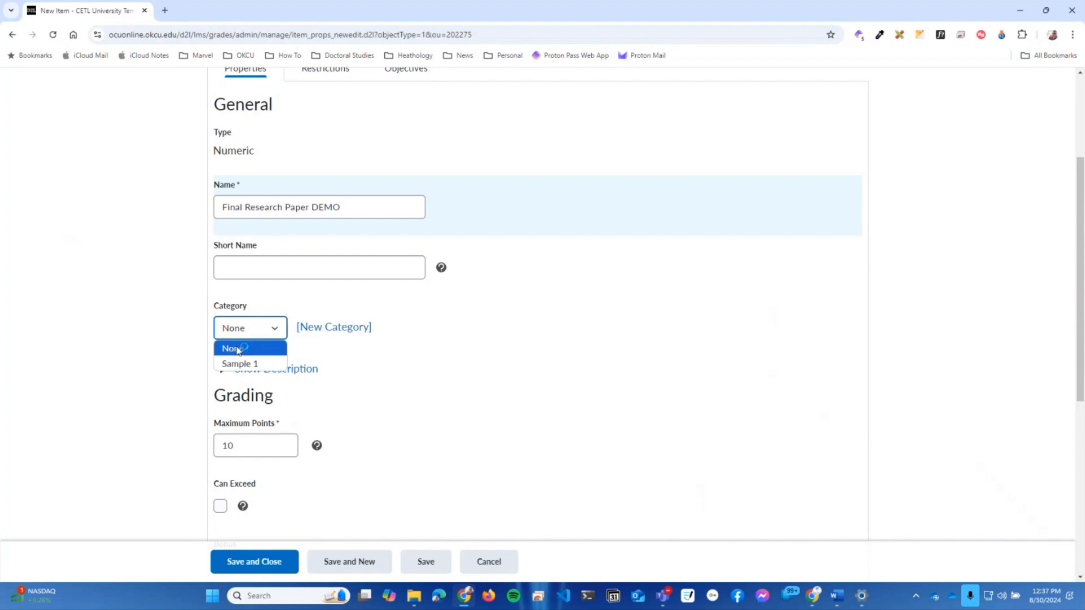
pyautogui.click(167, 319)
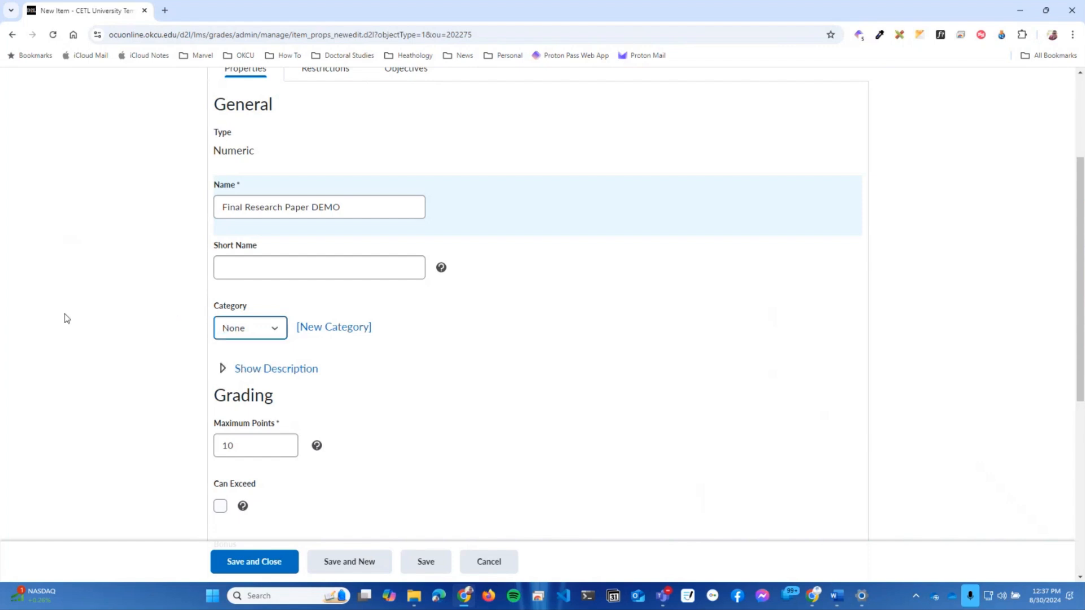
pyautogui.click(101, 320)
# Set the grade item's maximum points to 100
pyautogui.click(259, 447)
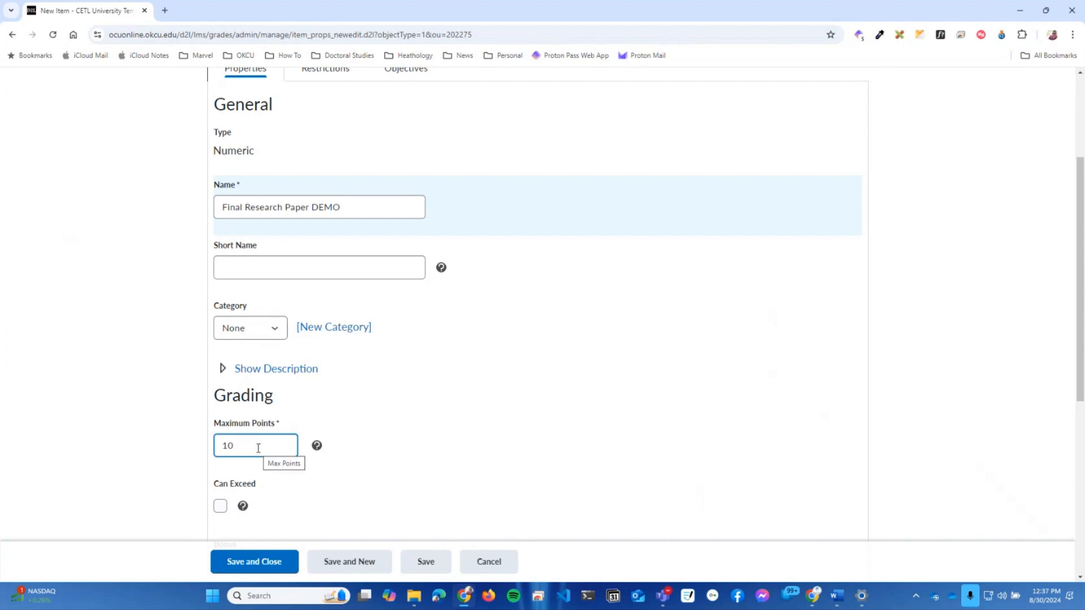
pyautogui.moveTo(258, 448); pyautogui.dragTo(182, 447)
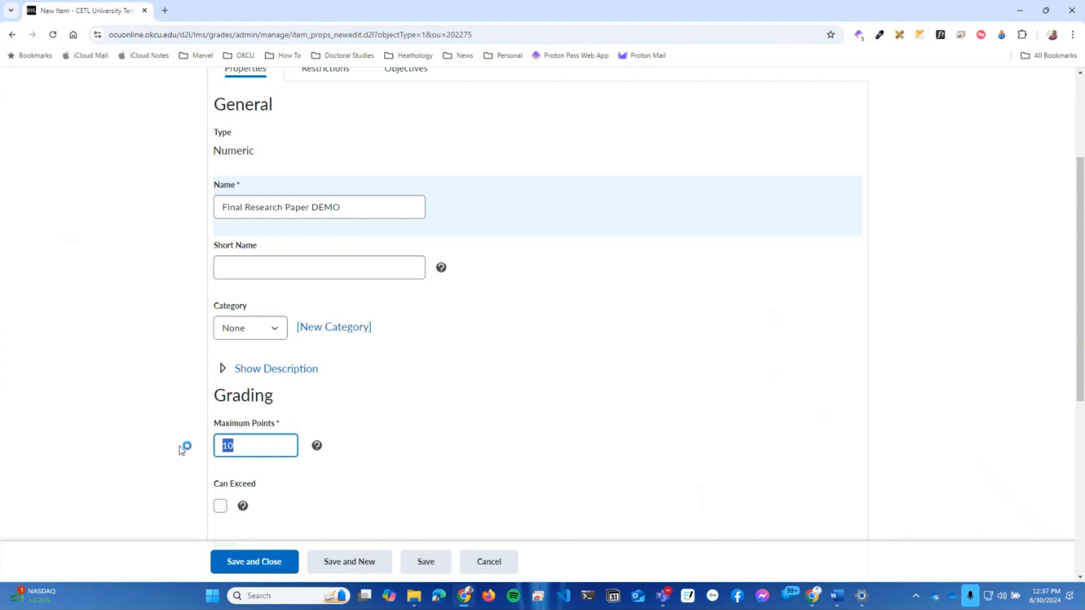
pyautogui.write('100')
# Review the Can Exceed, Bonus and final grade exclusion options and the available grade schemes, keeping the default scheme
pyautogui.scroll(-1, 164, 442)
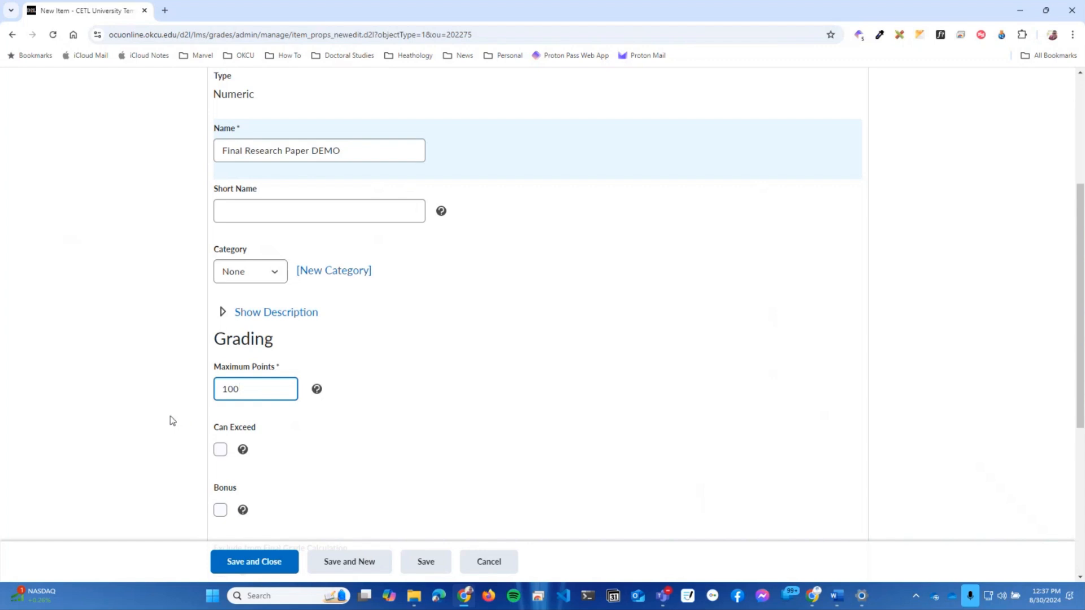
pyautogui.scroll(-3, 172, 421)
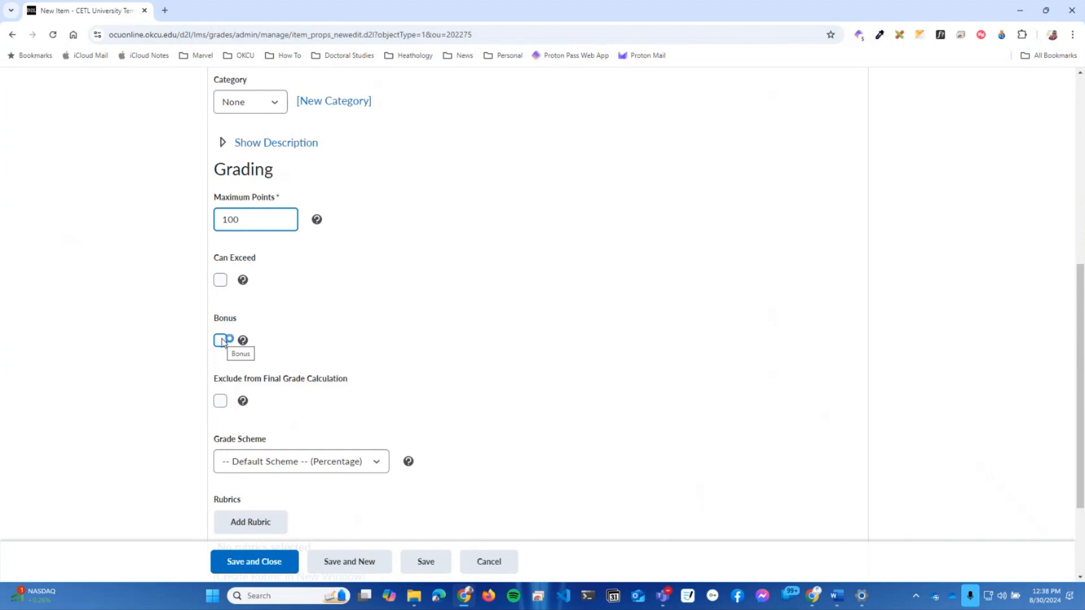
pyautogui.scroll(-1, 222, 341)
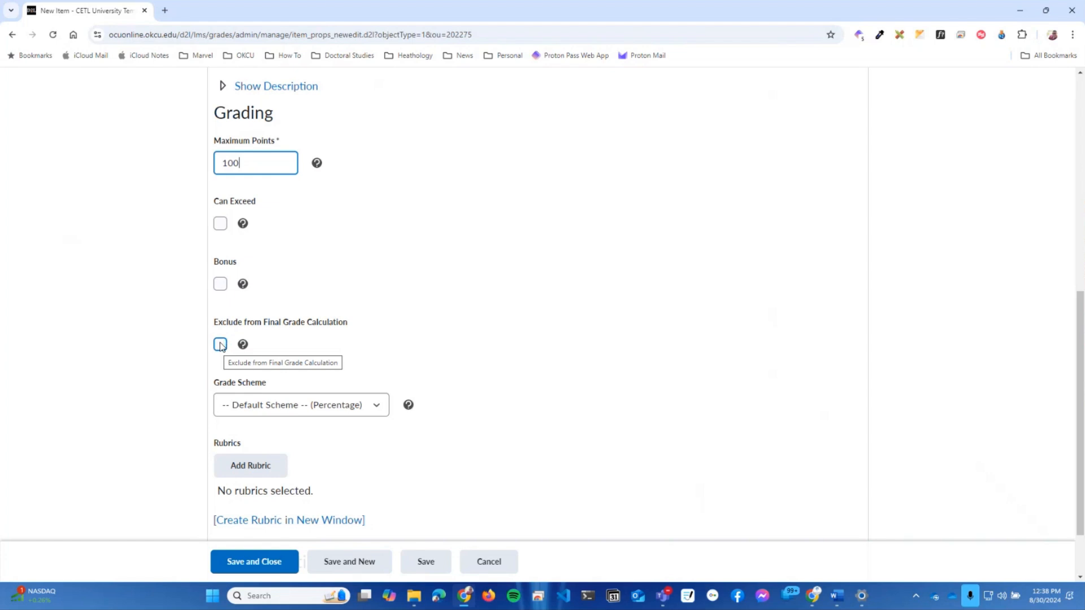
pyautogui.click(160, 409)
pyautogui.scroll(-2, 162, 413)
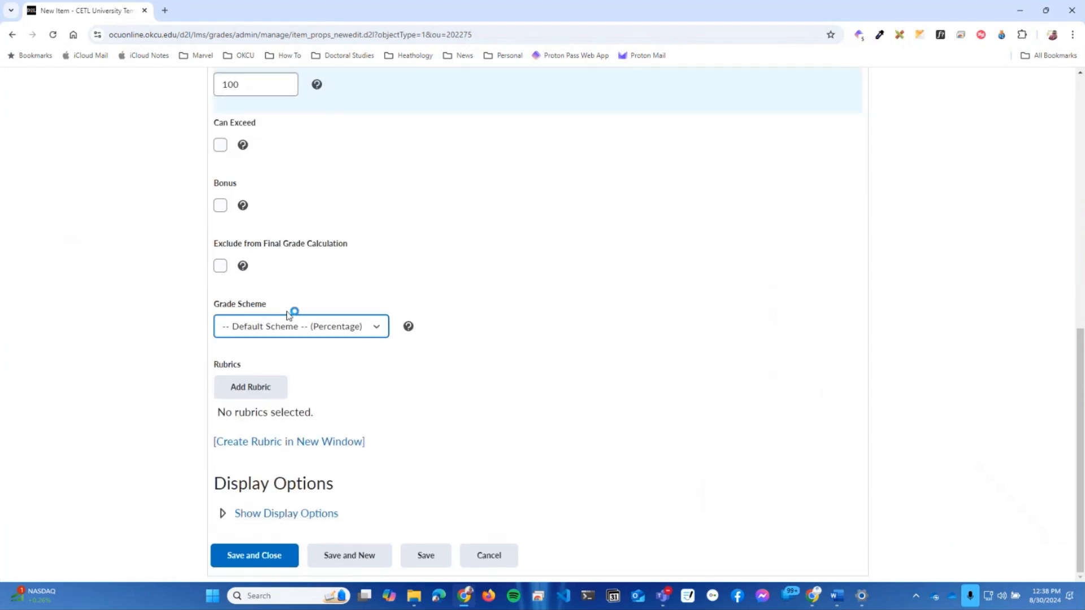
pyautogui.click(282, 331)
pyautogui.click(265, 330)
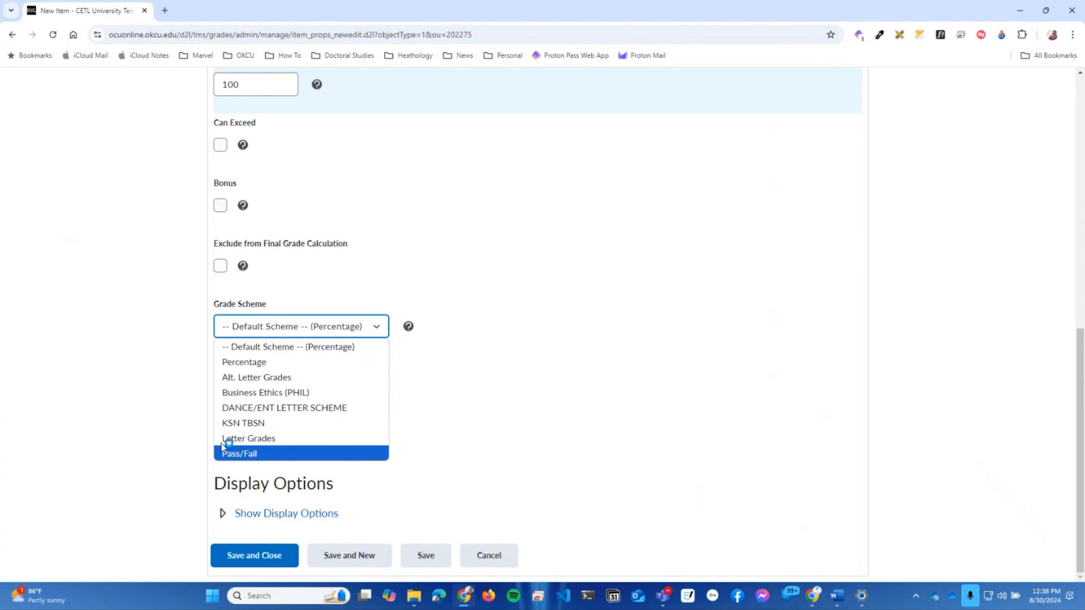
pyautogui.click(173, 351)
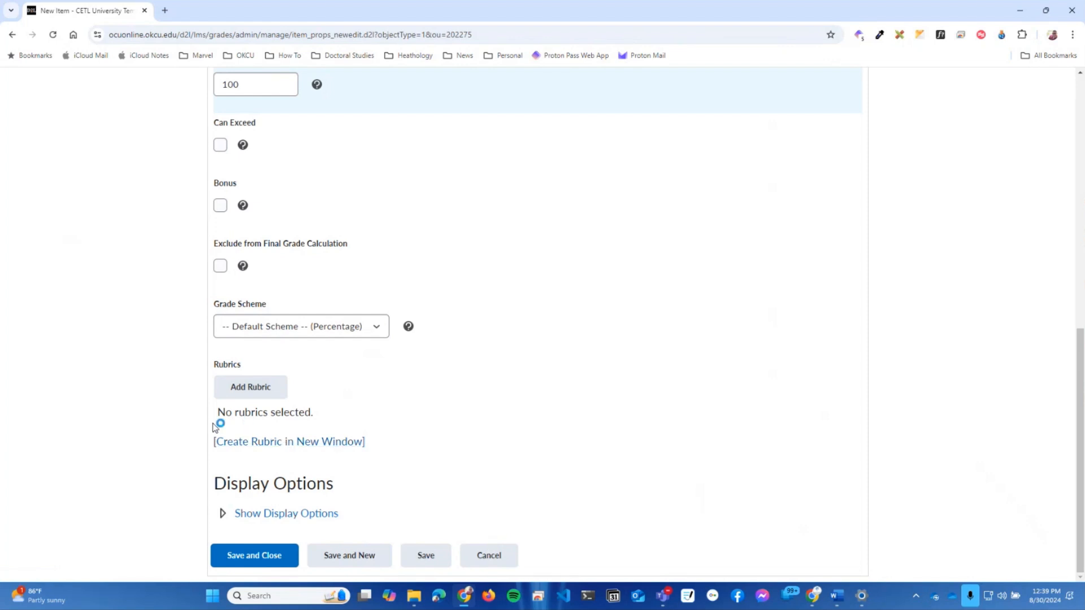
# Override the managing view's display options for this item and enable showing the grade scheme symbol
pyautogui.click(261, 513)
pyautogui.scroll(-5, 199, 418)
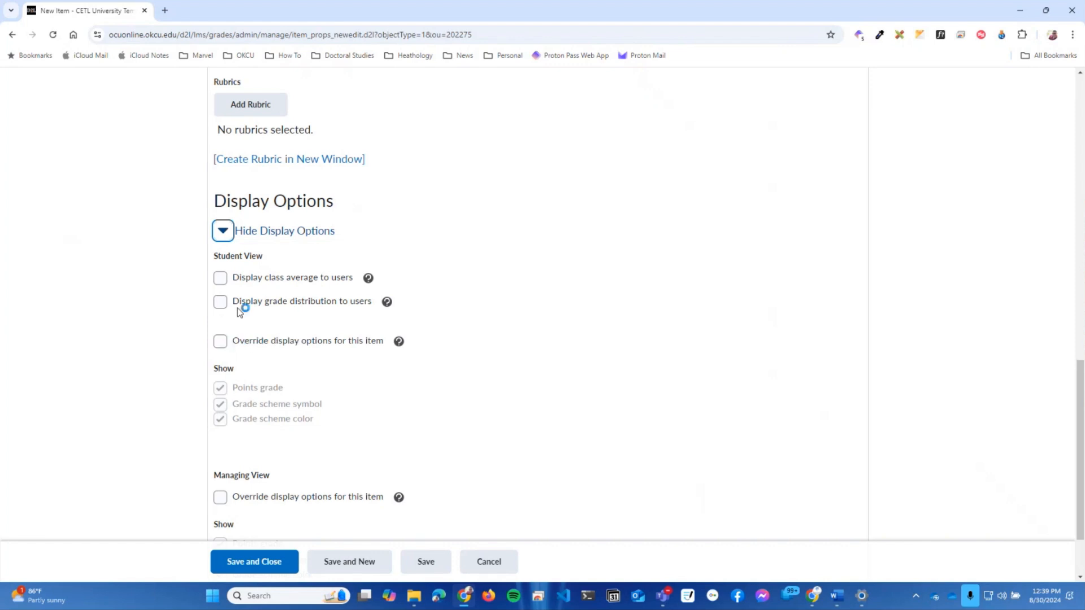
pyautogui.scroll(-2, 232, 303)
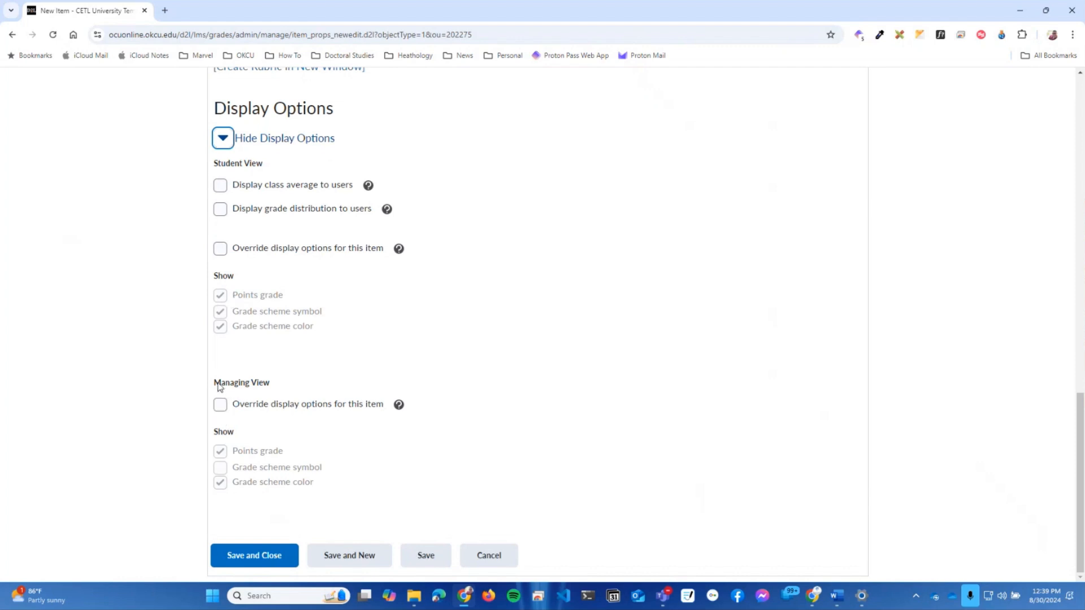
pyautogui.click(235, 402)
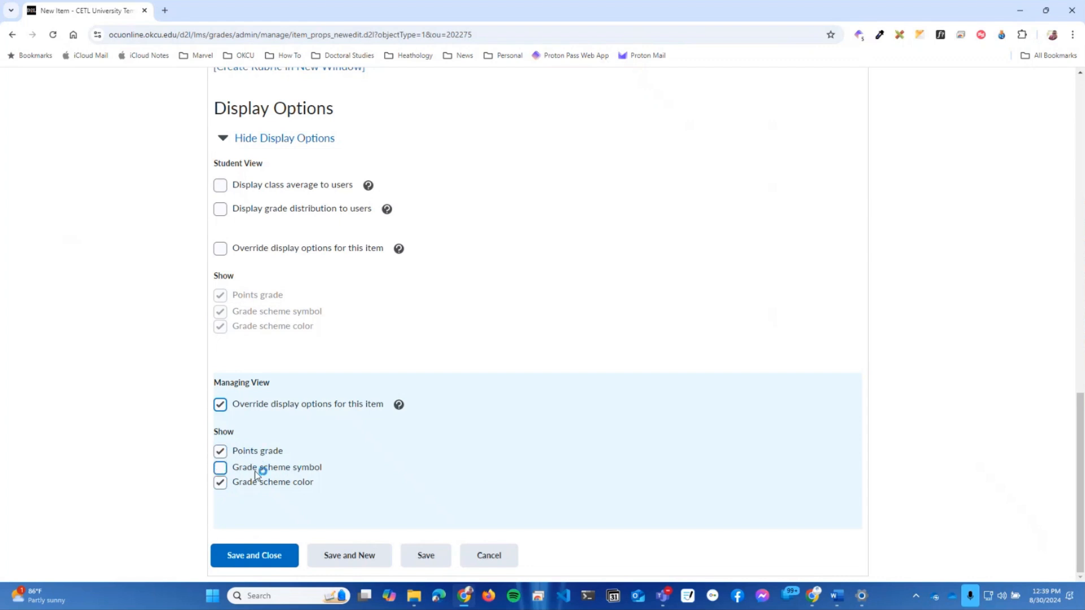
pyautogui.click(221, 468)
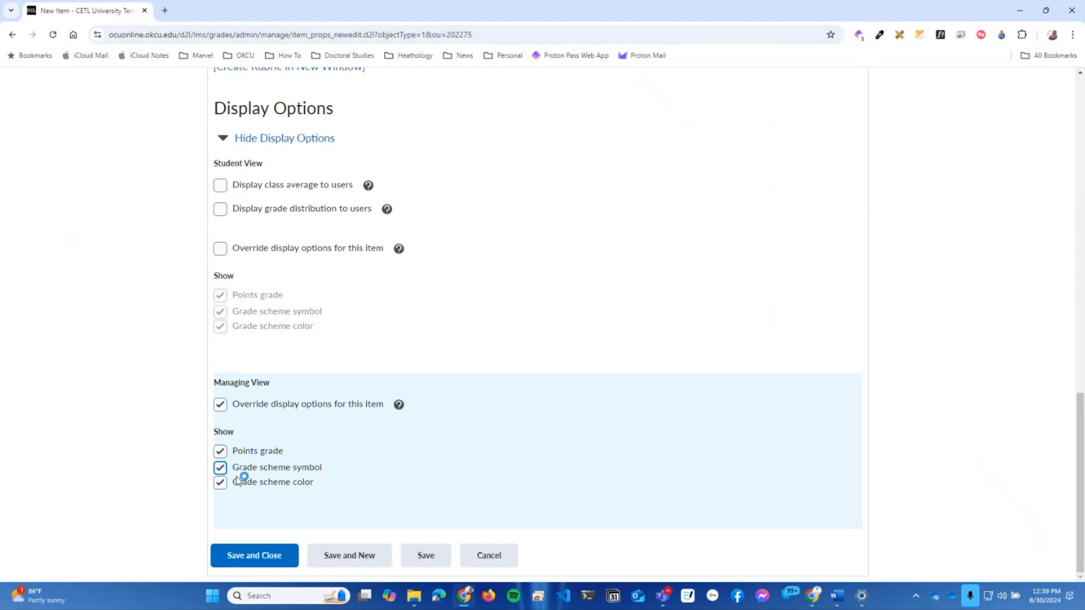